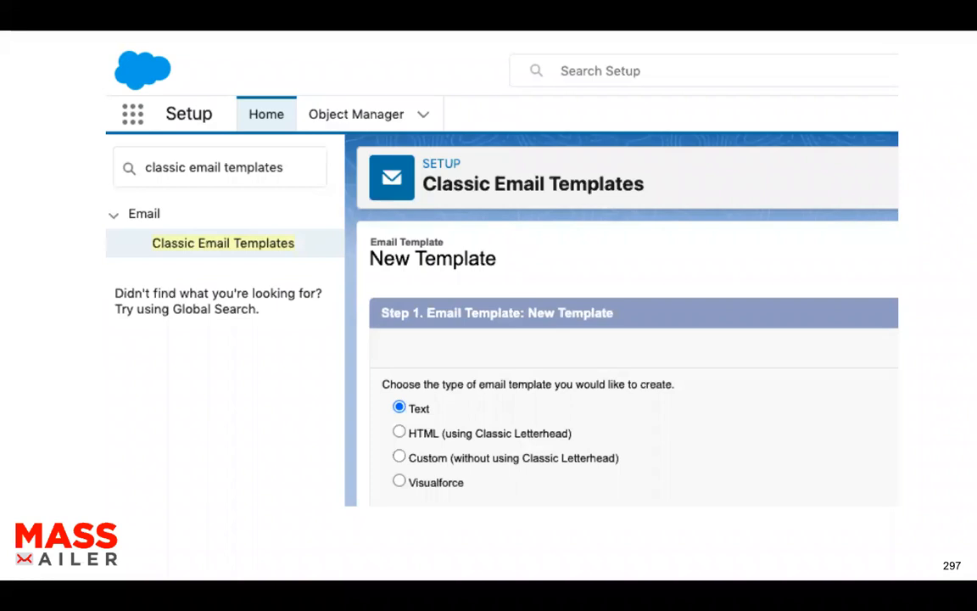
Step: Leave the slideshow and switch to the Salesforce Setup home page in the browser
key("Escape")
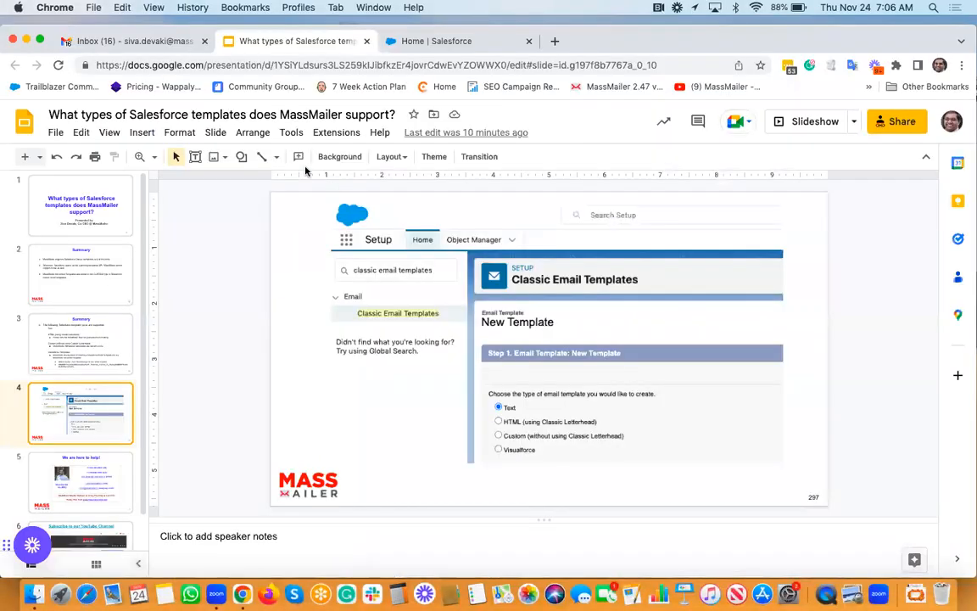
left_click(416, 44)
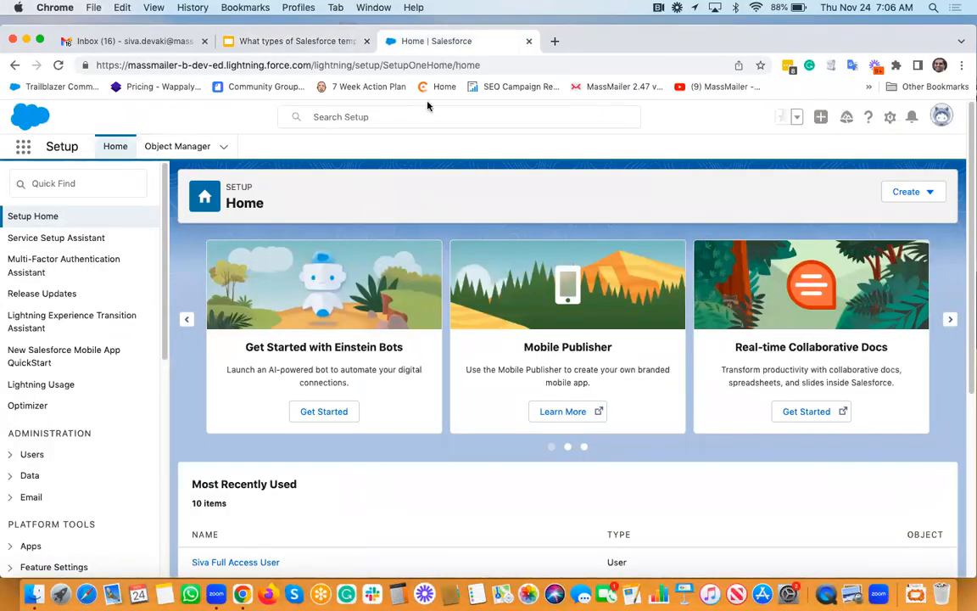
left_click(890, 118)
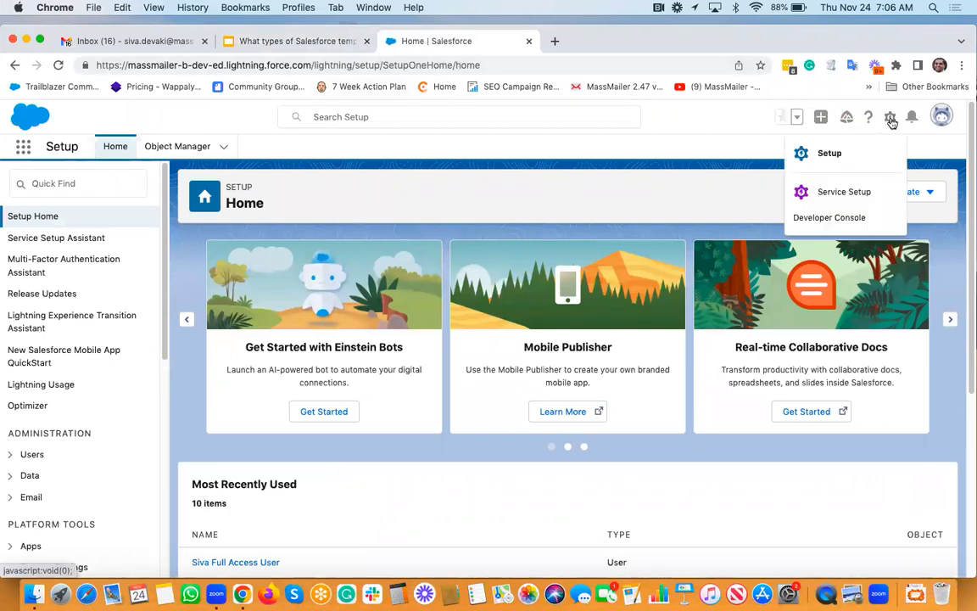
left_click(704, 120)
Step: Find the setup page by searching for "classic ema" and open Classic Email Templates
left_click(71, 180)
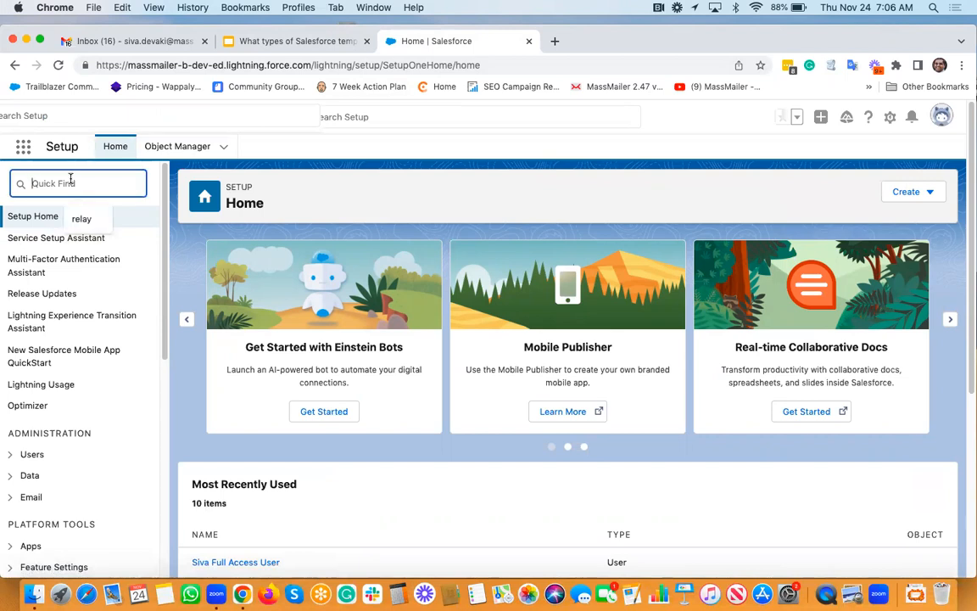
type("c")
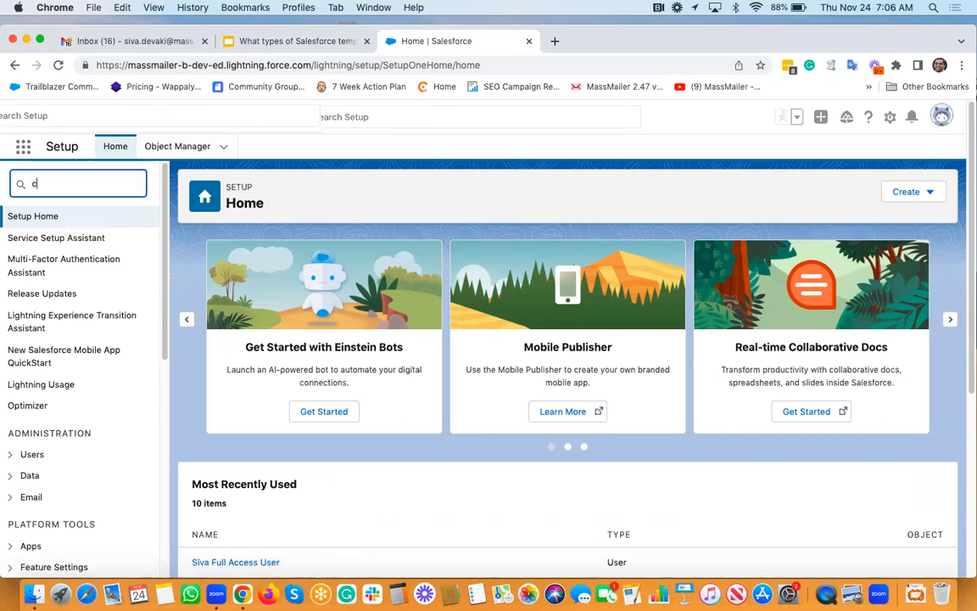
type("lassic")
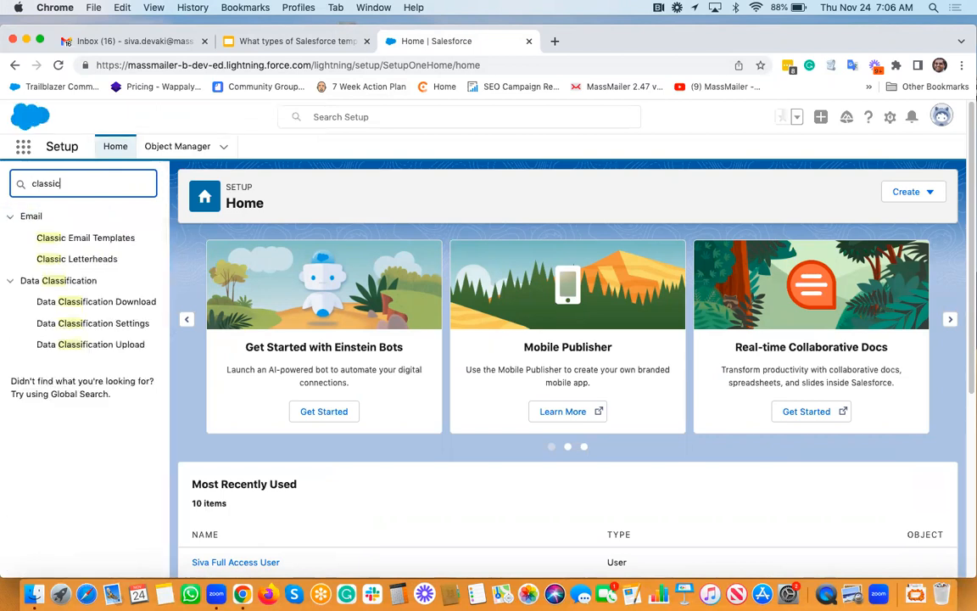
type(" ema")
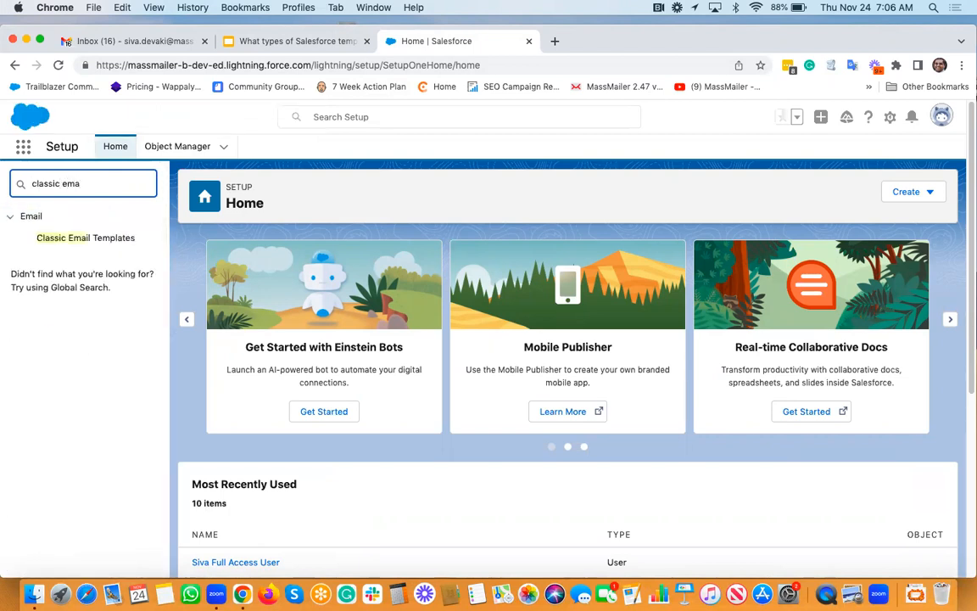
left_click(89, 244)
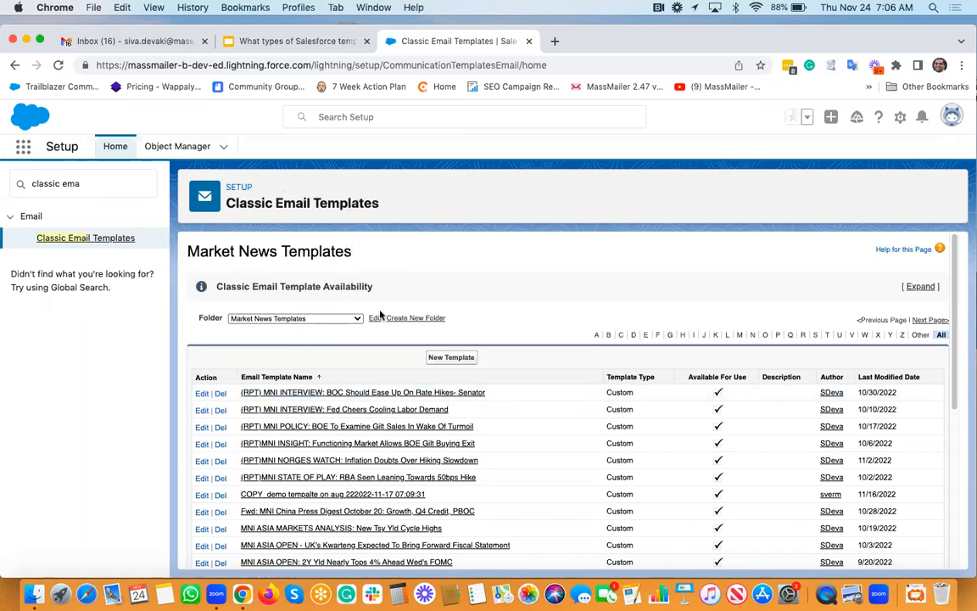
Step: Show the templates in the MassMailer folder and start a new email template there
left_click(357, 318)
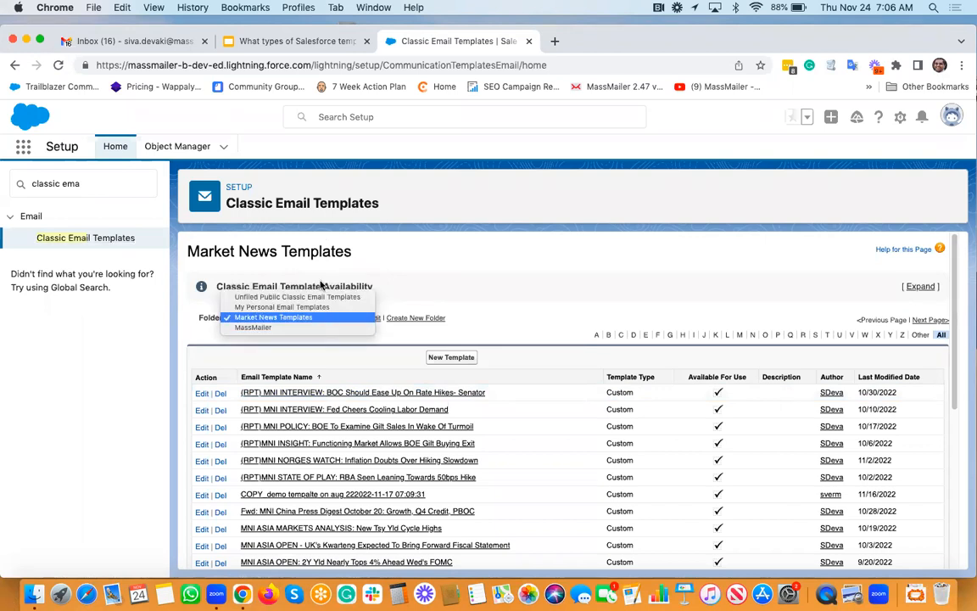
left_click(287, 329)
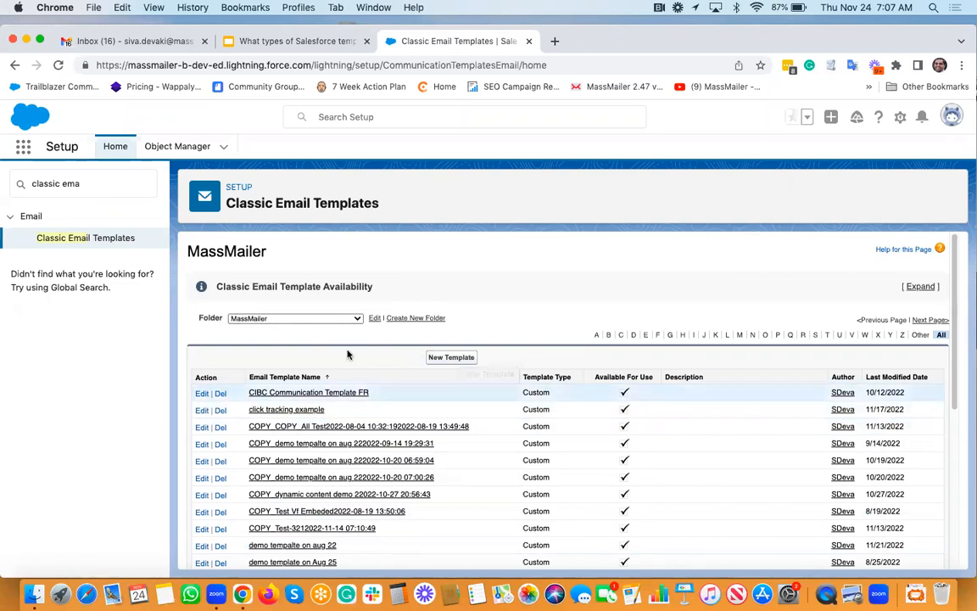
left_click(469, 359)
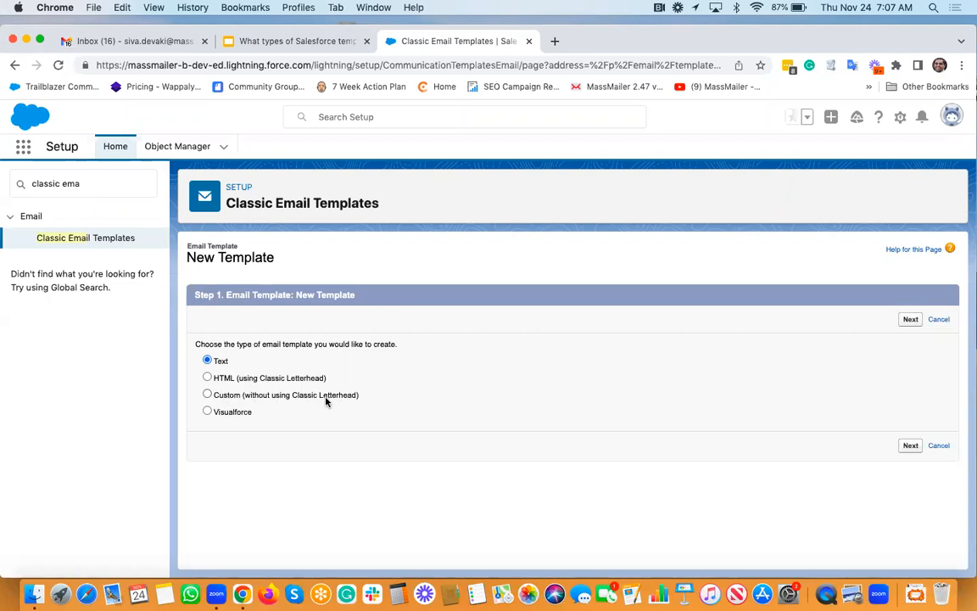
Step: Choose Text as the email template type and continue to its details form
left_click(219, 399)
left_click(207, 361)
left_click(909, 324)
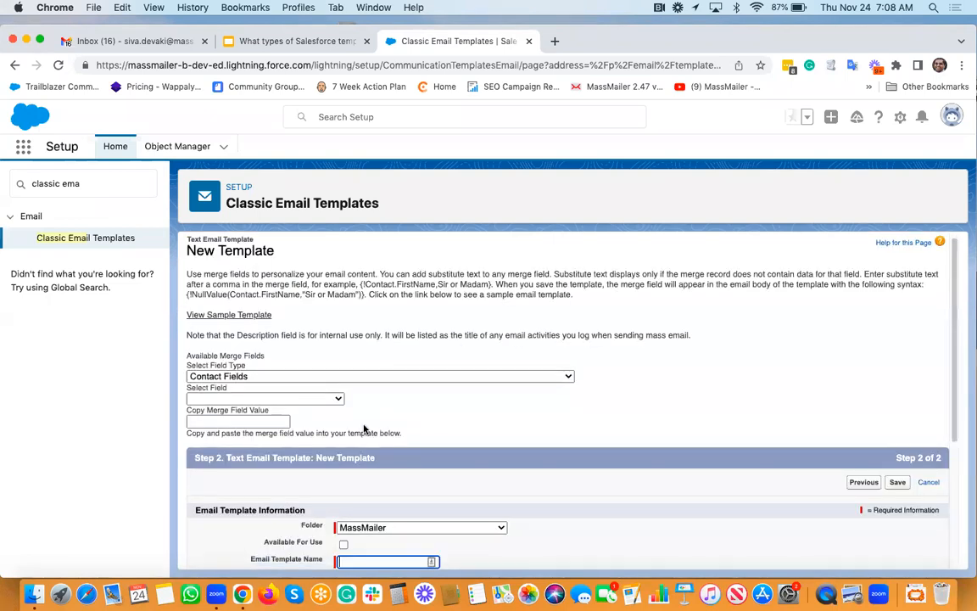
Step: Mark the text template as available for use, look over its fields and merge field options, and return to the template type choice
scroll(356, 416, "down", 2)
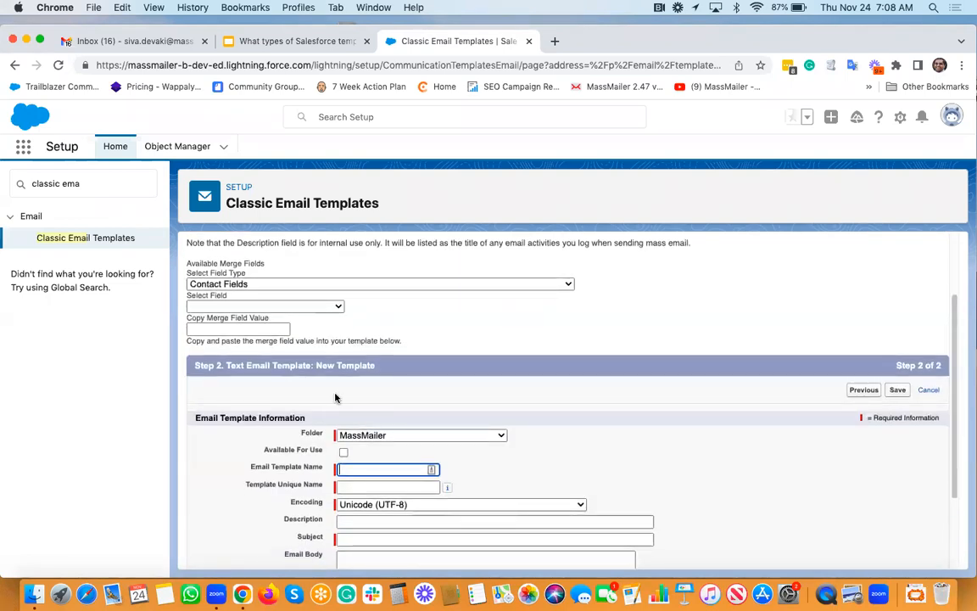
scroll(306, 364, "down", 2)
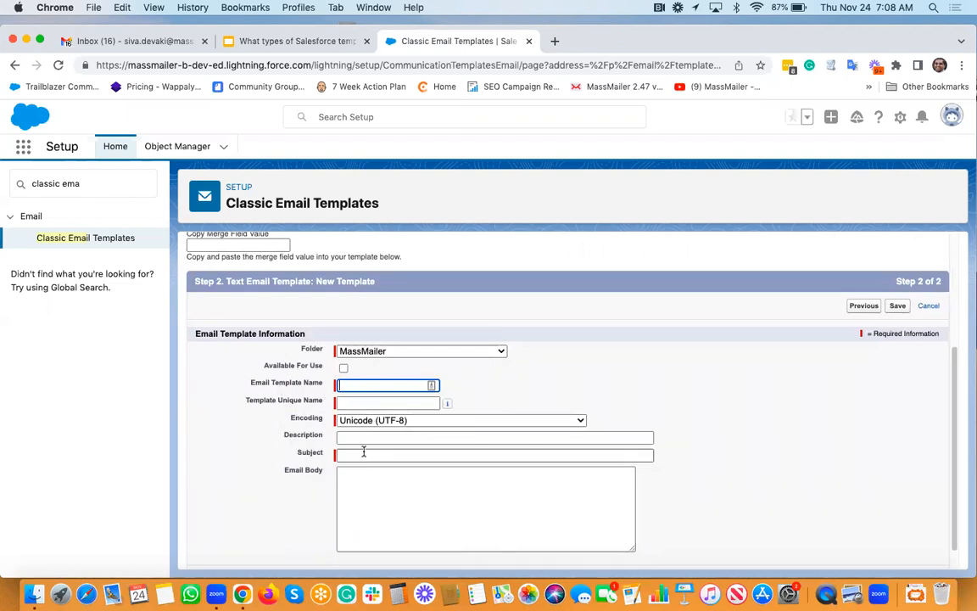
left_click(343, 369)
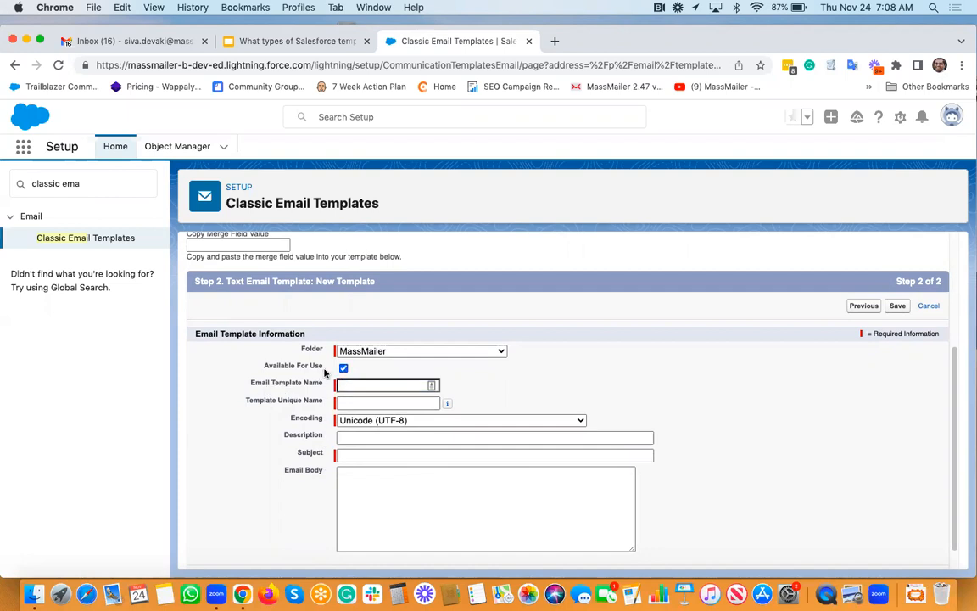
scroll(315, 371, "up", 2)
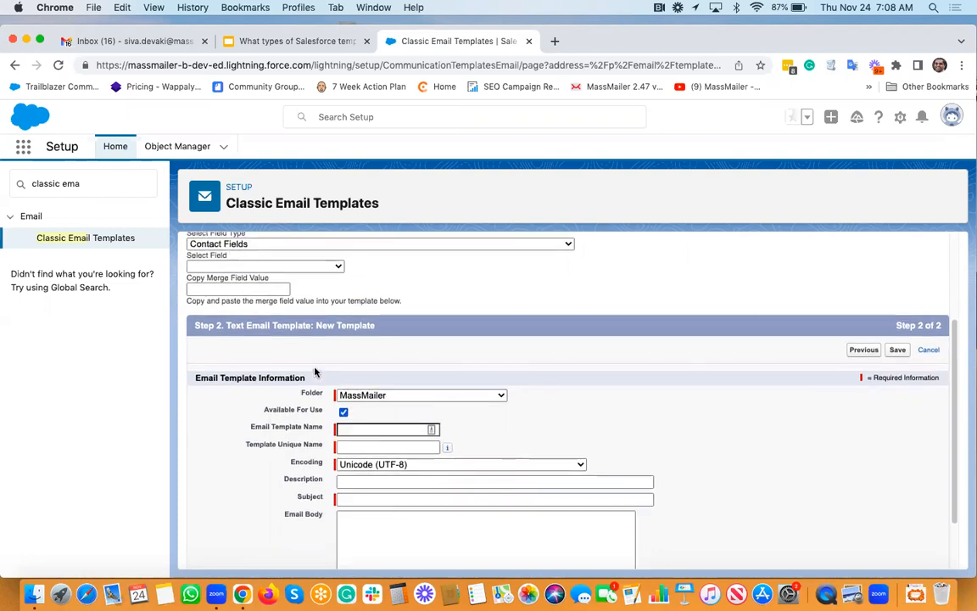
scroll(315, 372, "down", 3)
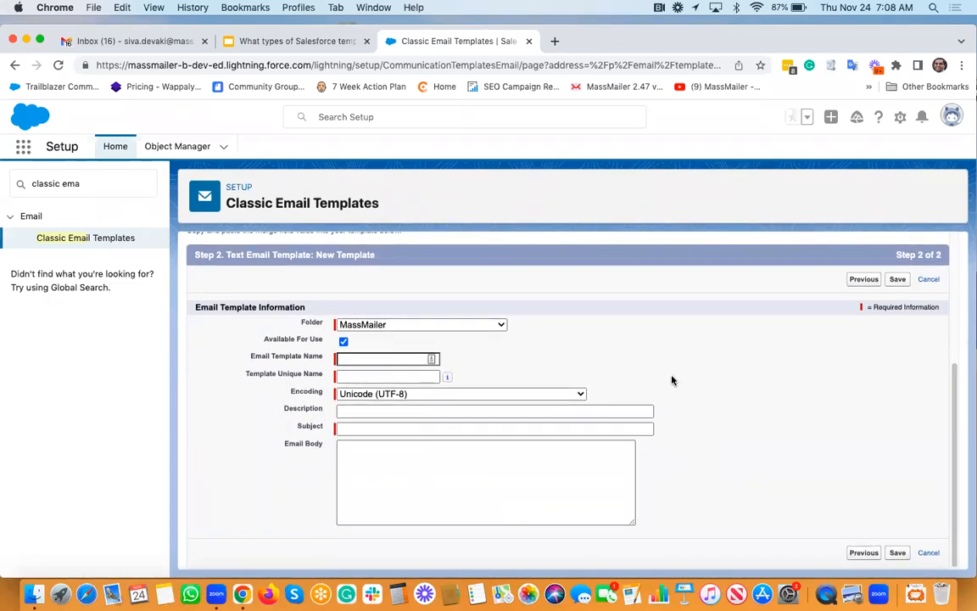
scroll(672, 377, "up", 6)
scroll(391, 373, "up", 3)
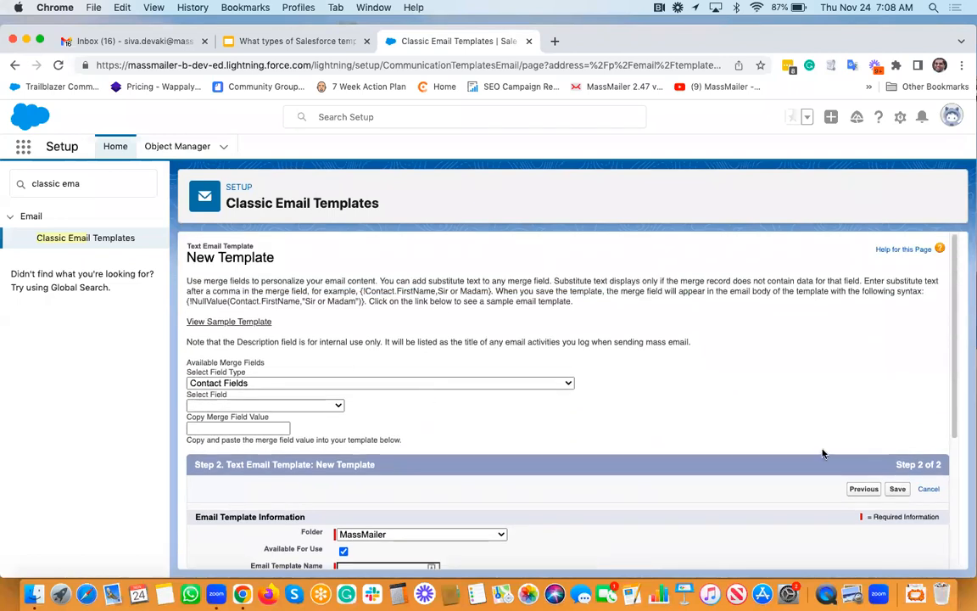
left_click(864, 489)
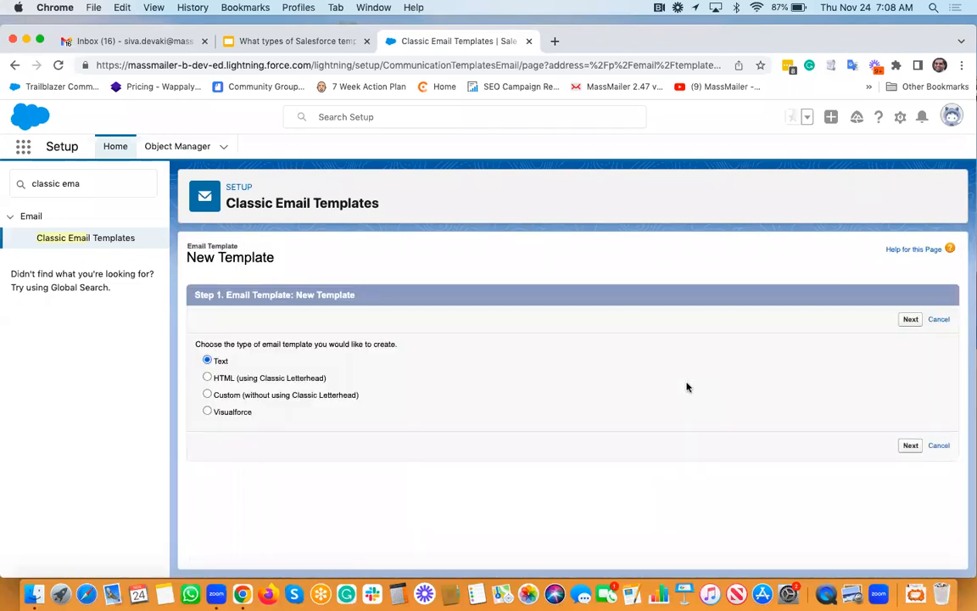
Step: Choose HTML (using Classic Letterhead) as the template type and go through the letterhead introduction to the list of Classic Letterheads
left_click(207, 377)
left_click(910, 319)
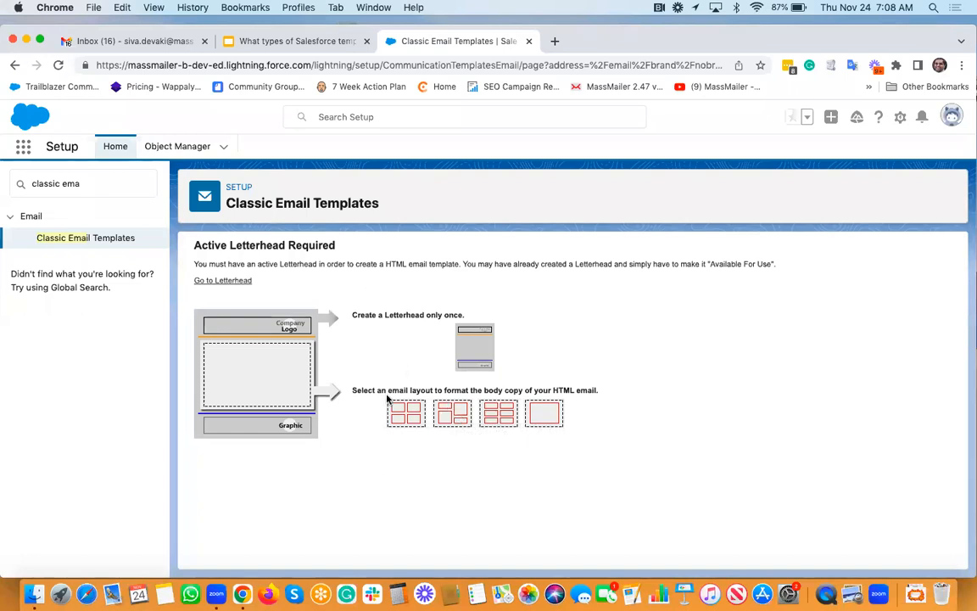
left_click(228, 282)
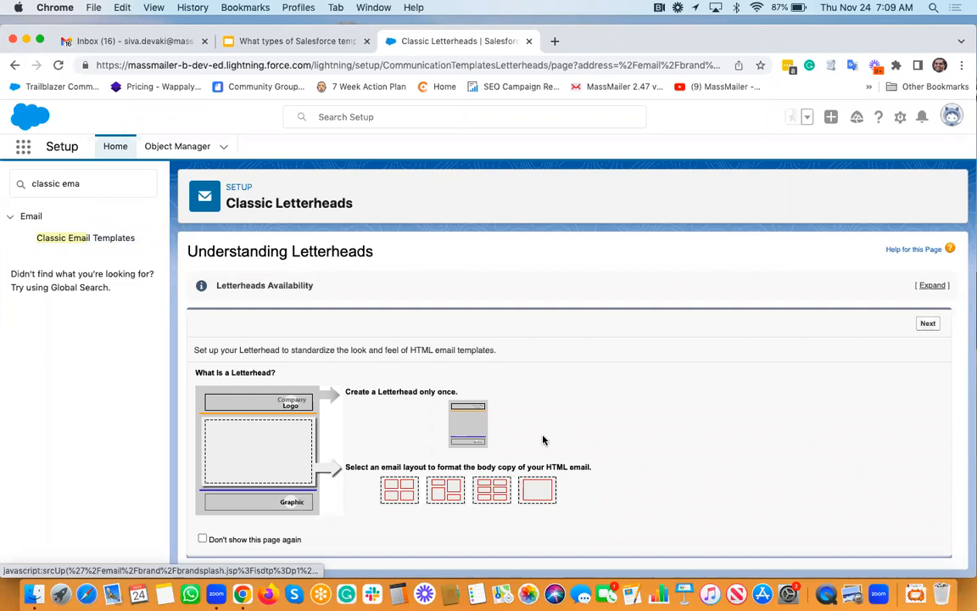
left_click(926, 324)
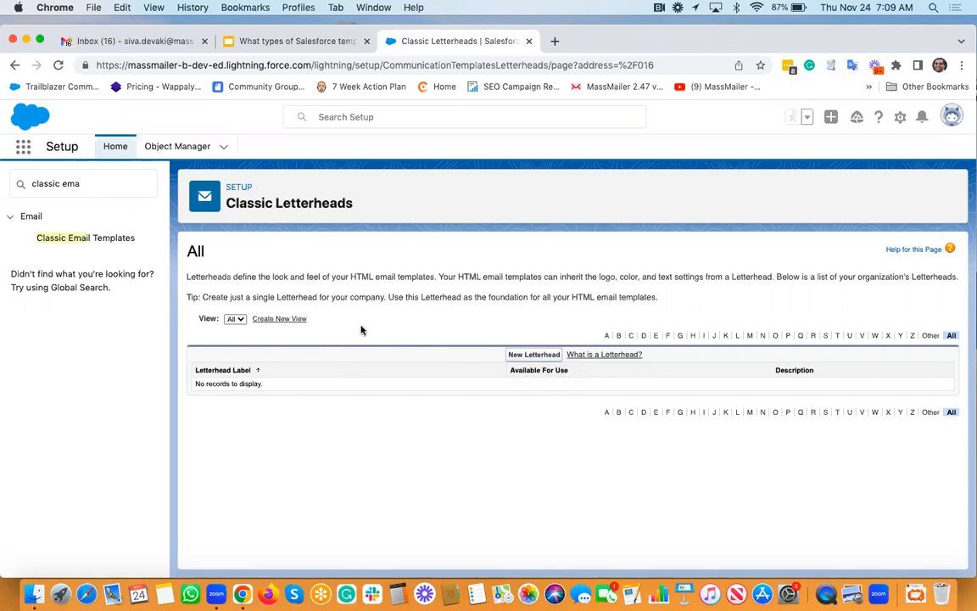
Step: Return to Classic Email Templates and start a new template of type Custom (without using Classic Letterhead)
left_click(99, 237)
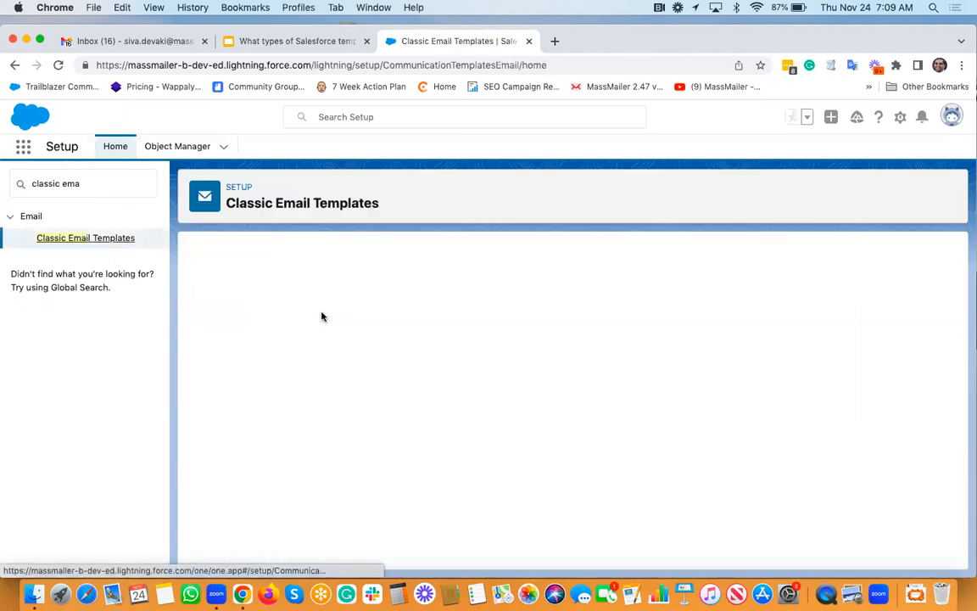
left_click(439, 362)
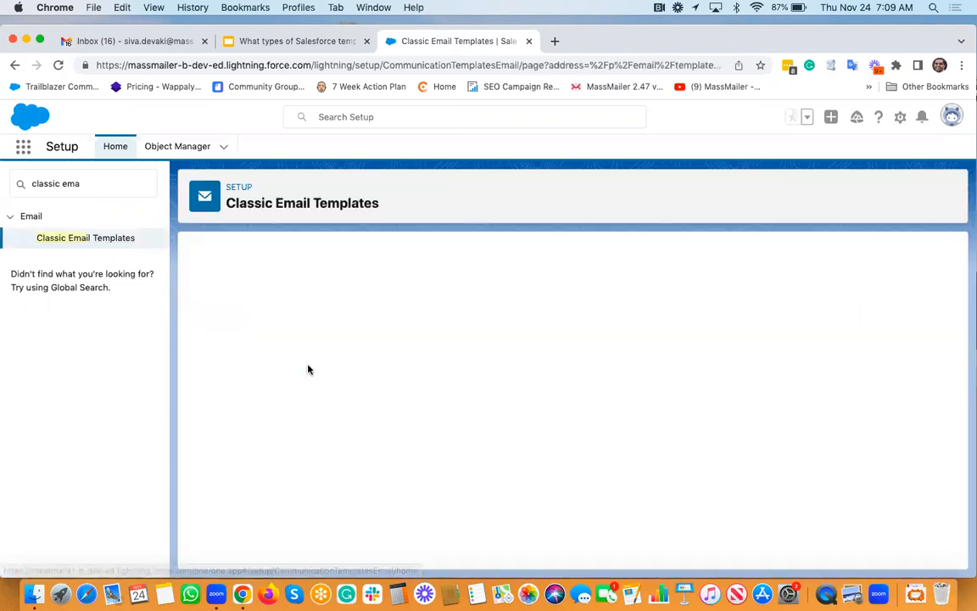
left_click(207, 394)
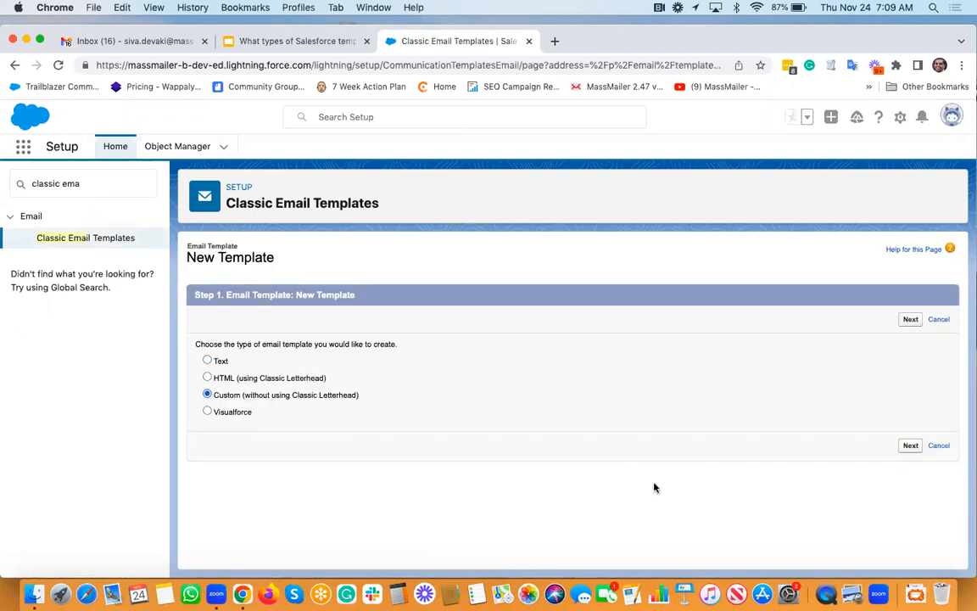
left_click(910, 446)
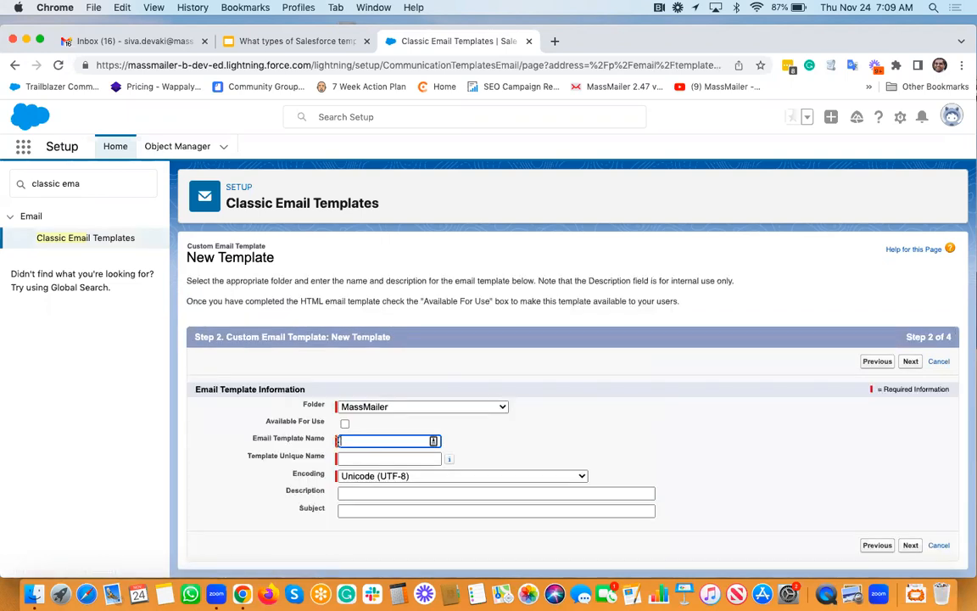
Step: Mark the custom template as available for use and name it "my template on nov 24", letting the unique name fill in
left_click(344, 422)
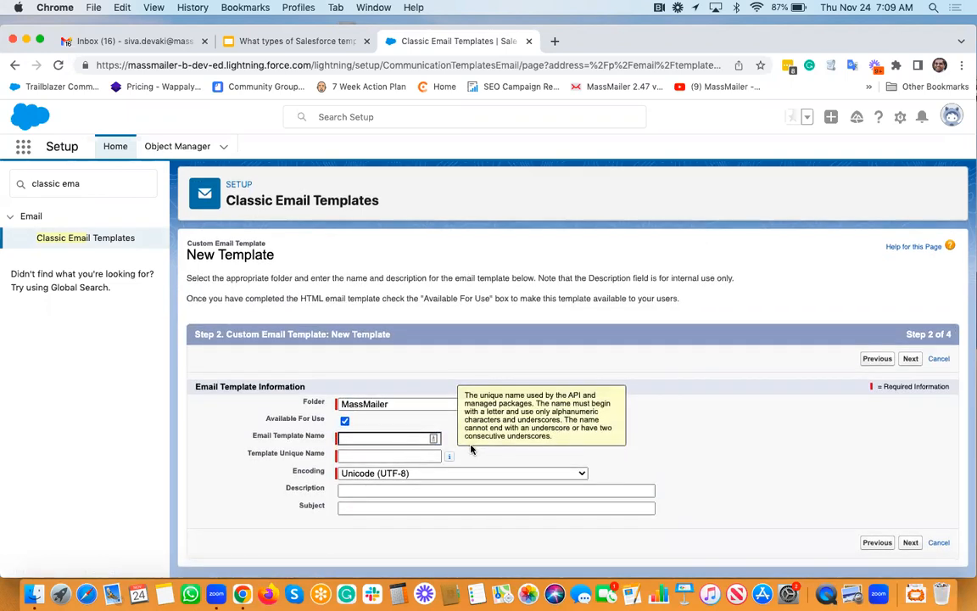
left_click(403, 439)
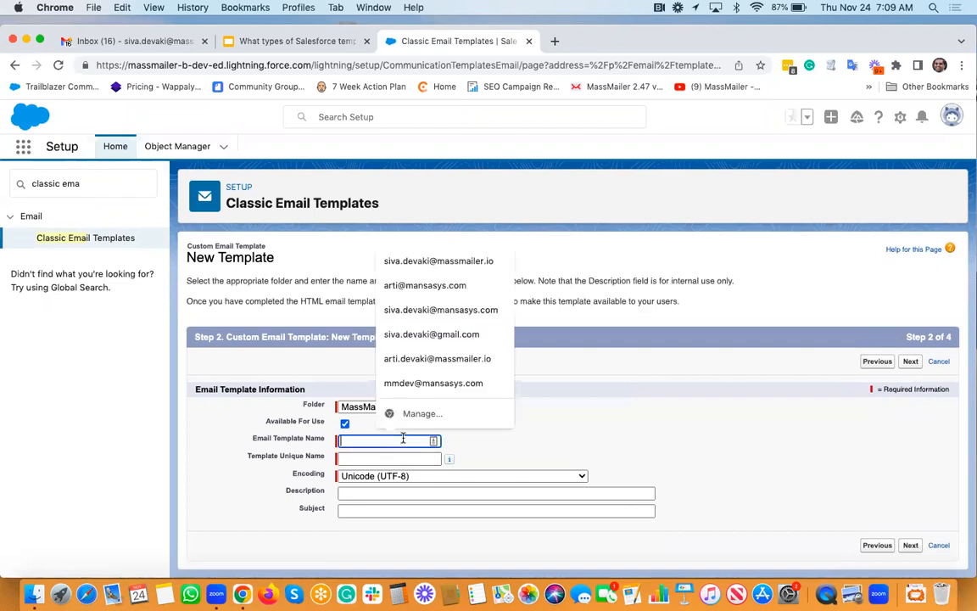
type("my template")
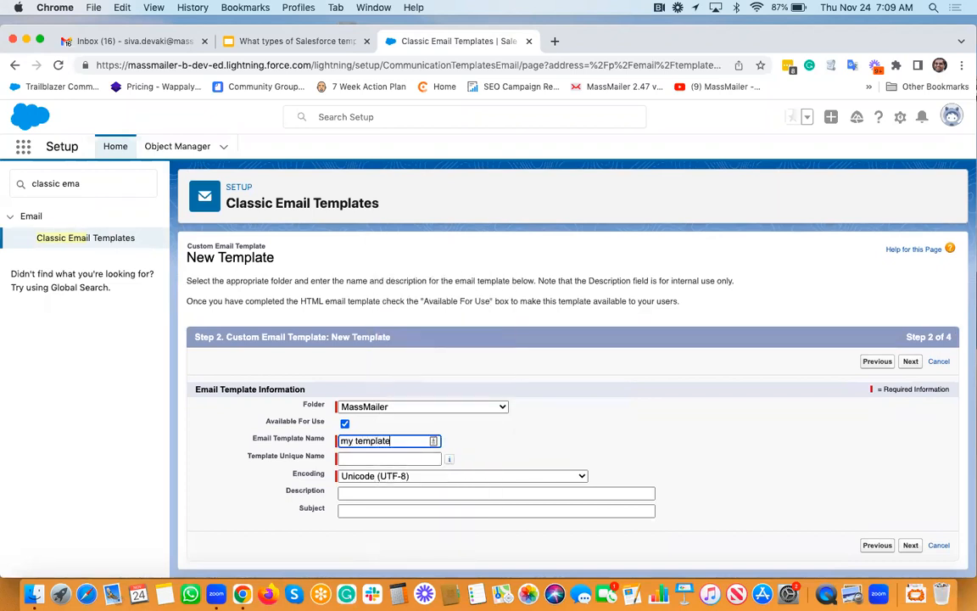
type(" on nov 24")
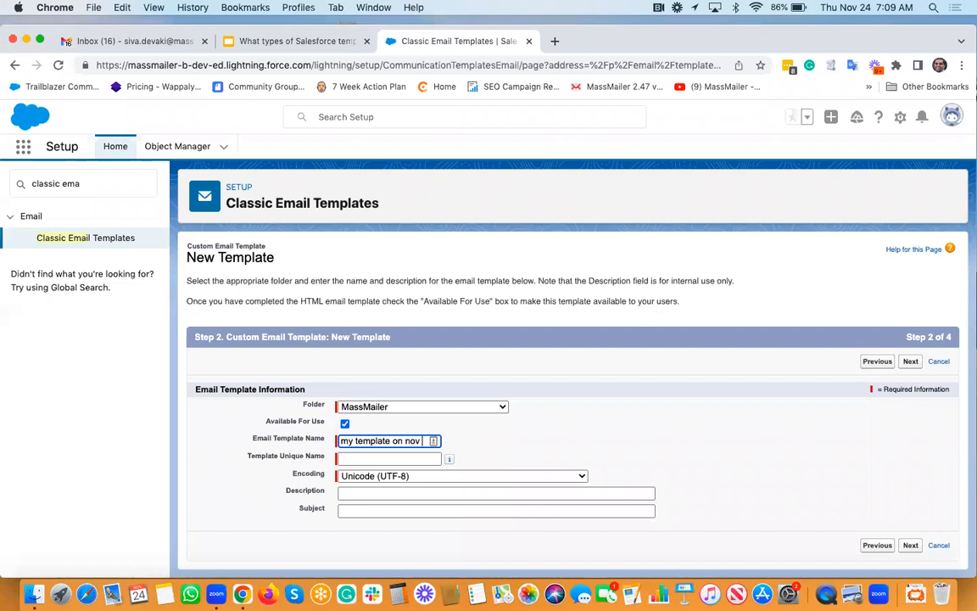
key("Tab")
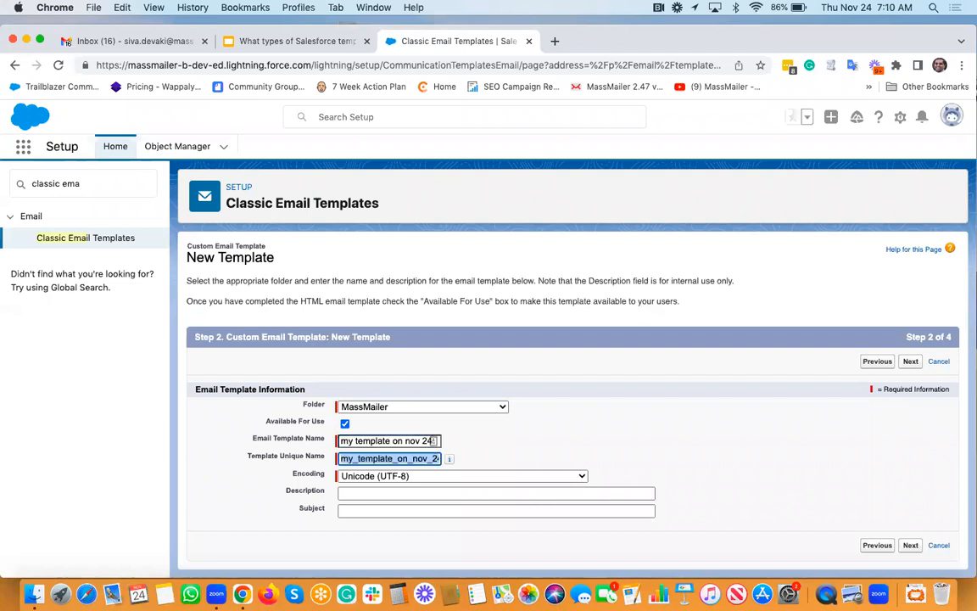
Step: Set both the template's description and subject to "demo email" and continue to the page for creating the HTML version
left_click(417, 492)
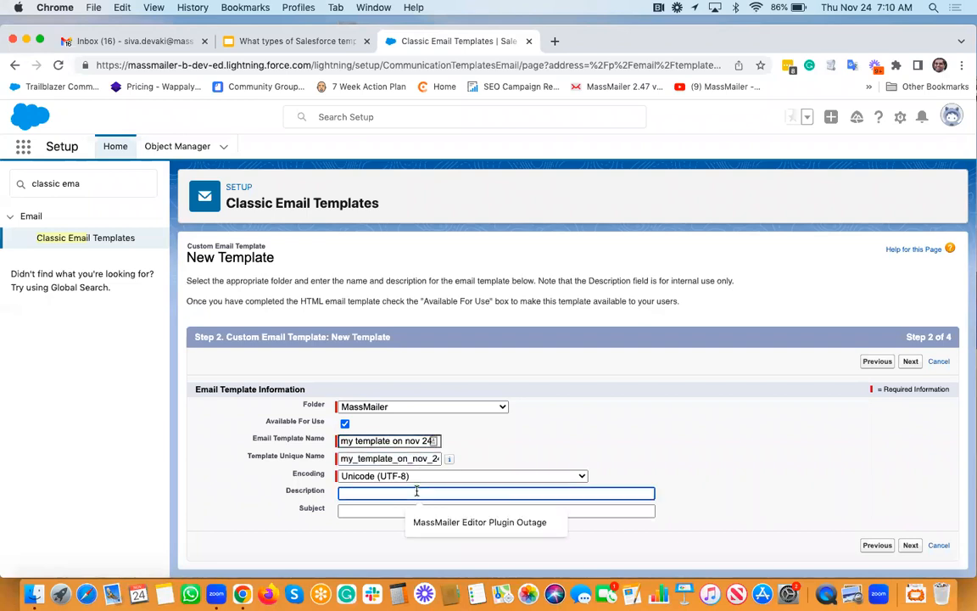
type("demo email")
key("Tab")
type("demo email")
left_click(911, 363)
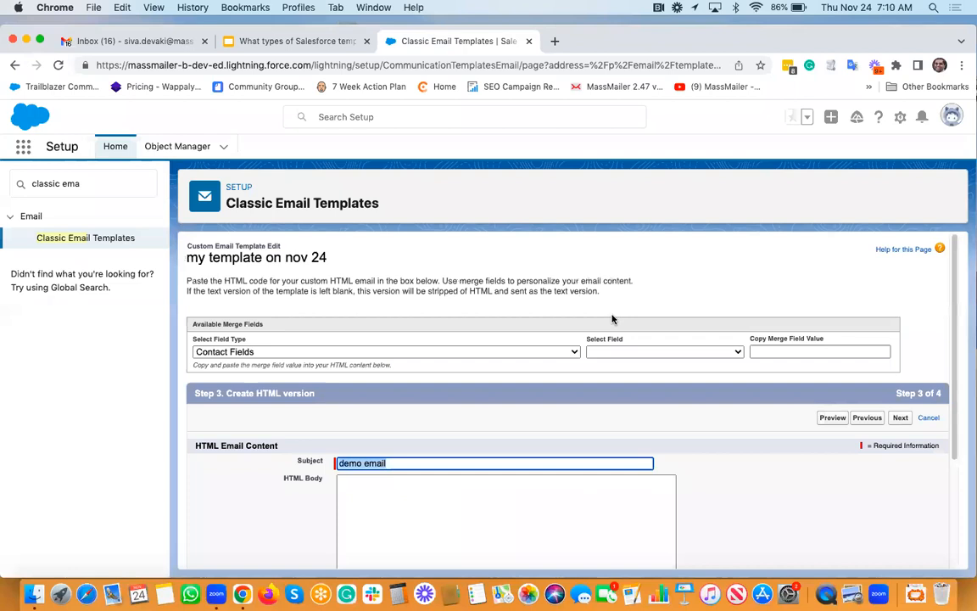
scroll(480, 344, "down", 2)
scroll(424, 404, "down", 3)
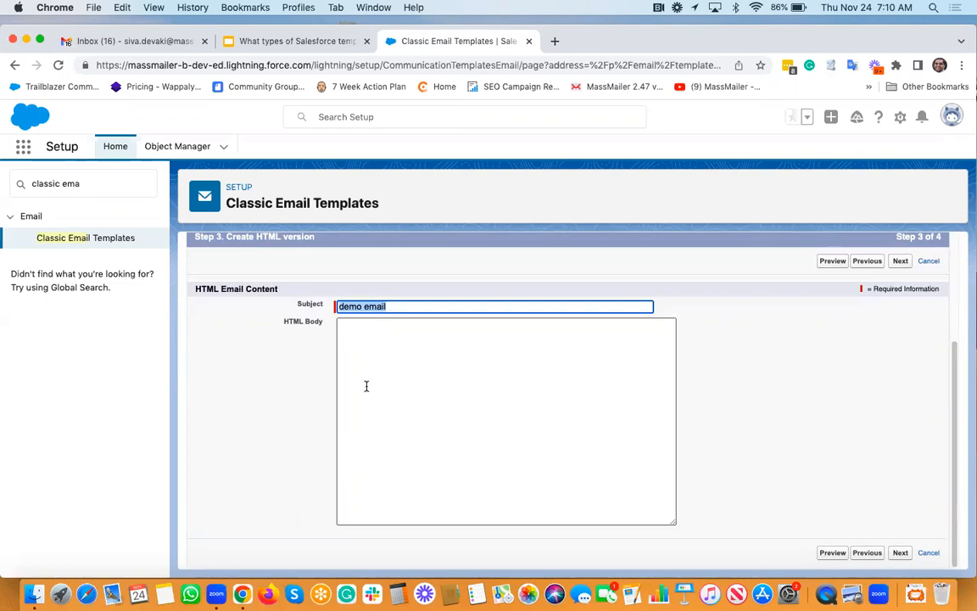
scroll(367, 386, "up", 1)
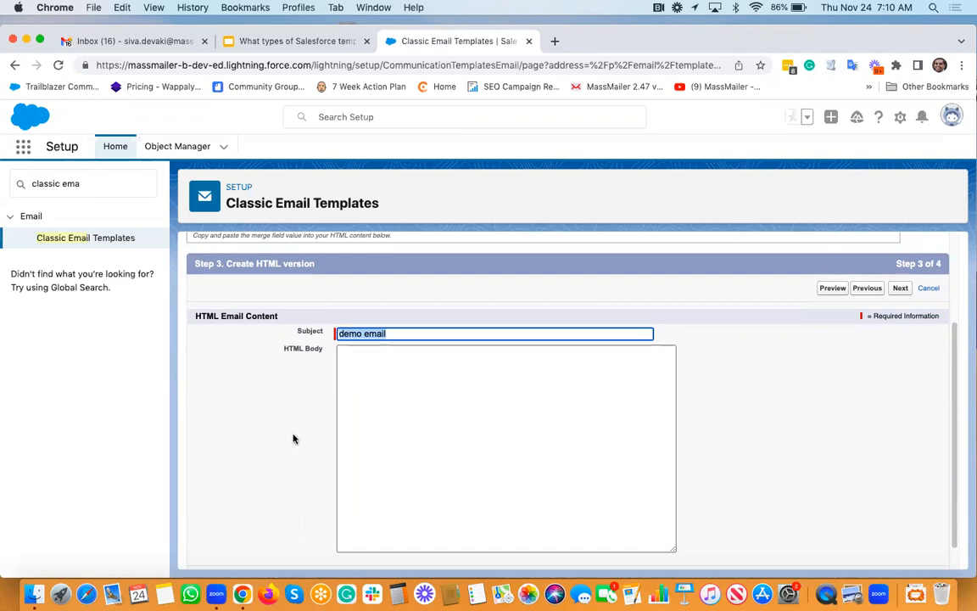
Step: Review the page for the template's HTML version, preview the empty template, and return to the Classic Email Templates page
scroll(293, 438, "down", 1)
scroll(517, 440, "up", 5)
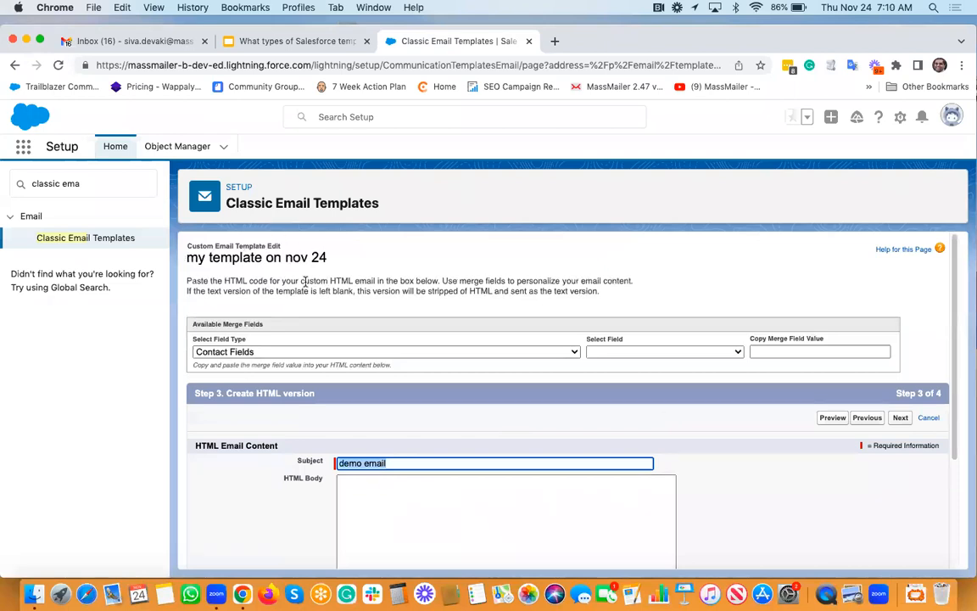
scroll(271, 352, "down", 2)
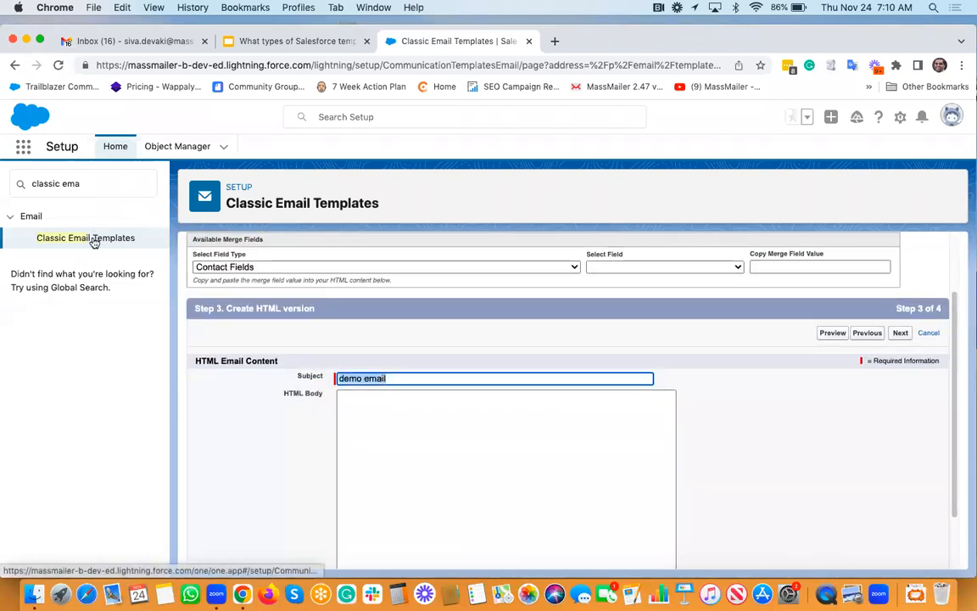
left_click(832, 335)
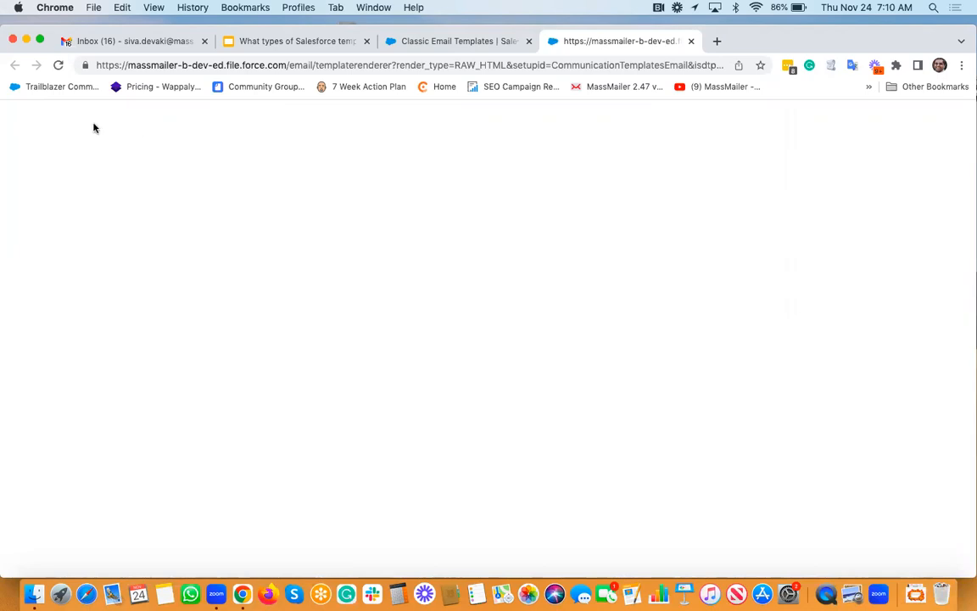
left_click(466, 49)
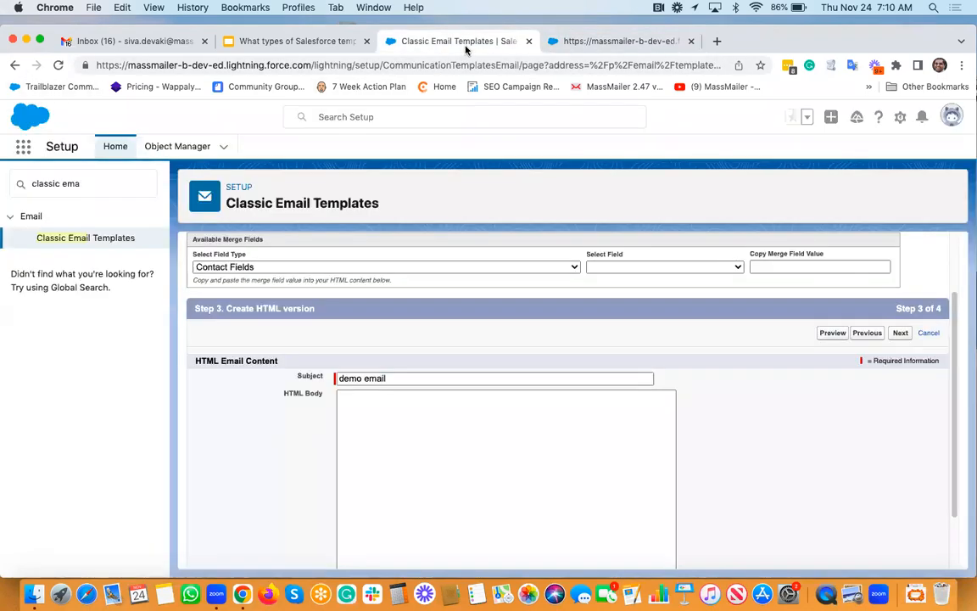
Step: Return to the Classic Email Templates list and start a new template of type Visualforce, continuing to its information form
left_click(67, 233)
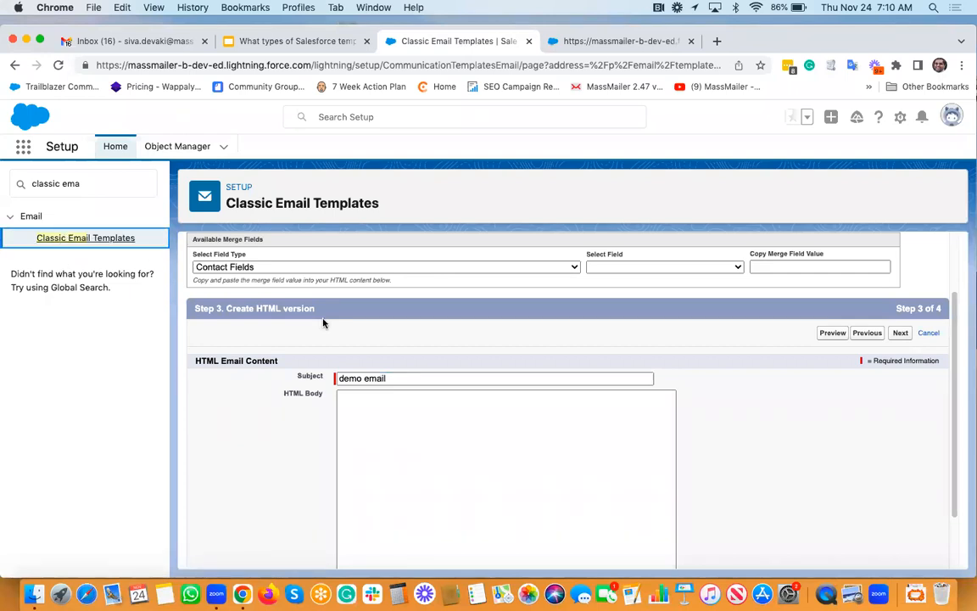
left_click(132, 239)
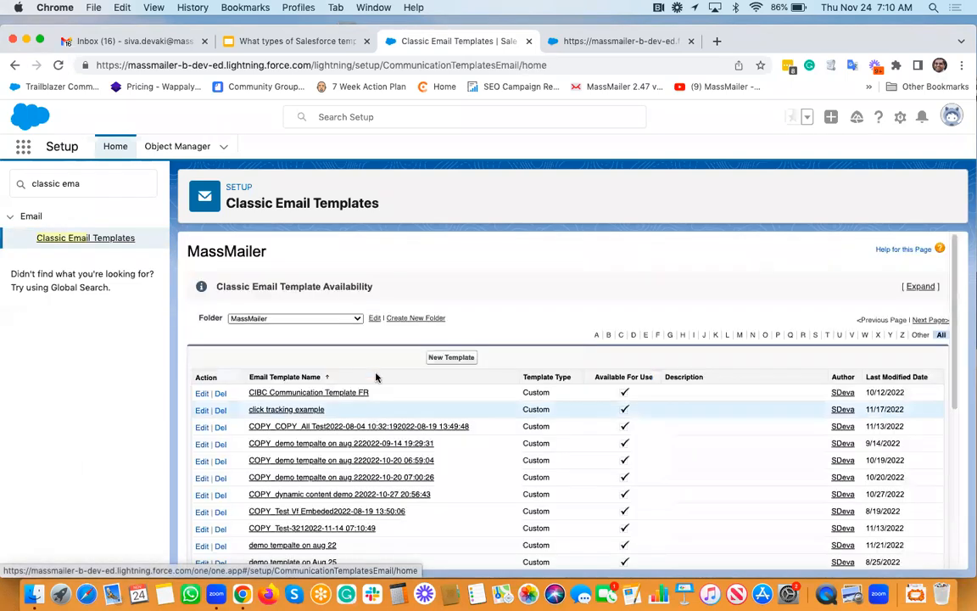
left_click(449, 356)
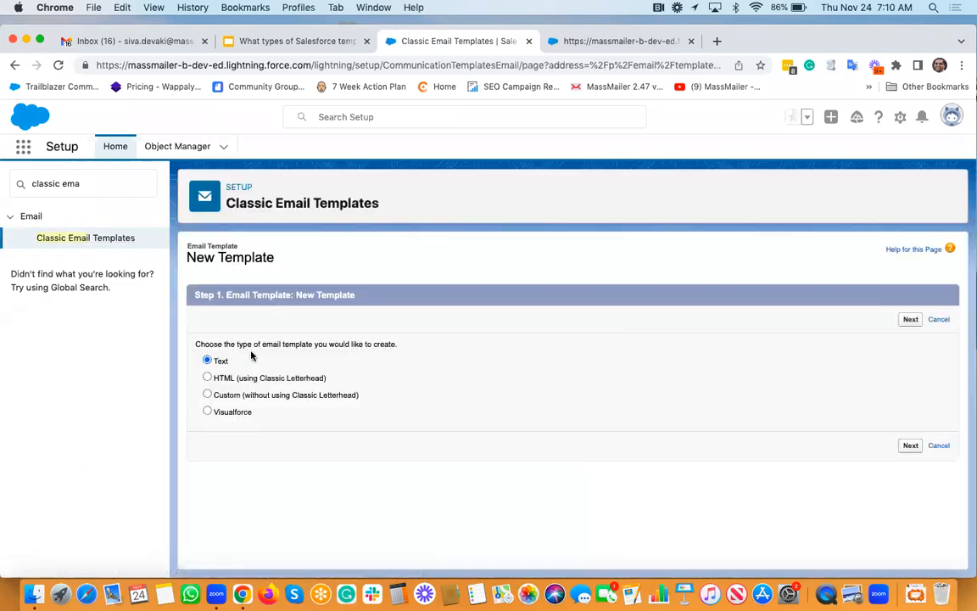
left_click(207, 412)
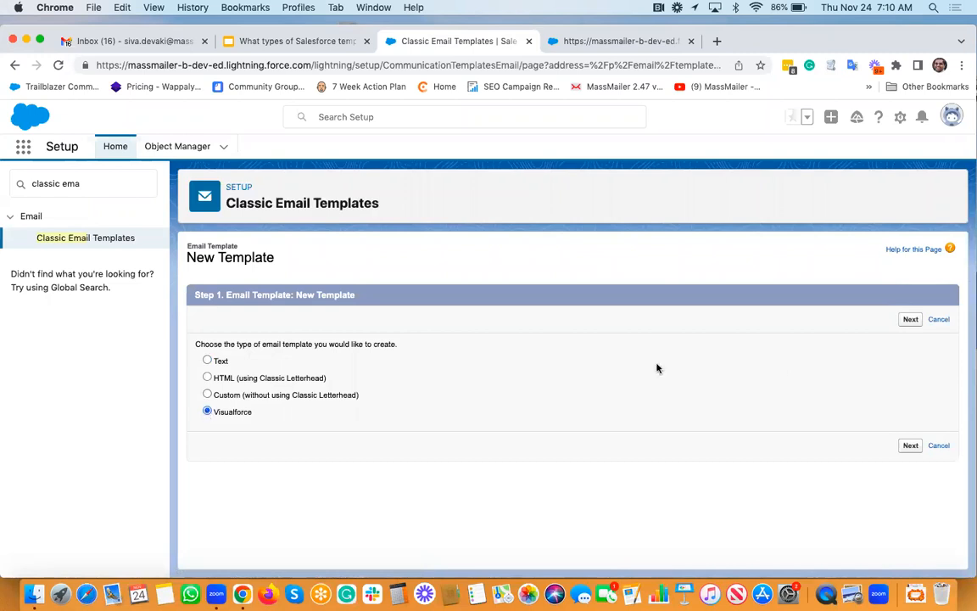
left_click(909, 321)
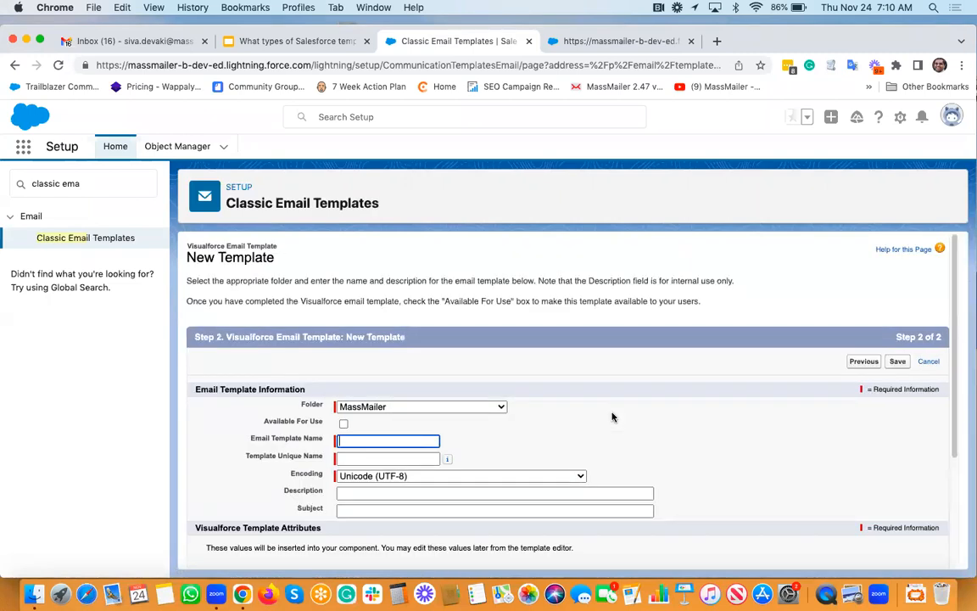
Step: Examine the Visualforce template form, including the template information, the sample markup, and the email subject, recipient type and related-to type fields
scroll(614, 416, "down", 1)
scroll(613, 416, "down", 3)
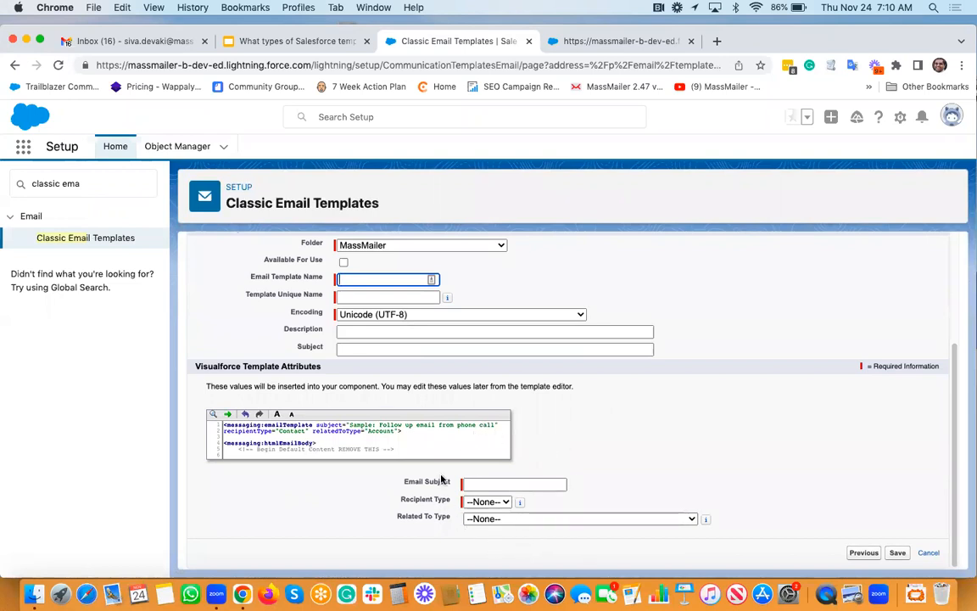
scroll(613, 386, "up", 1)
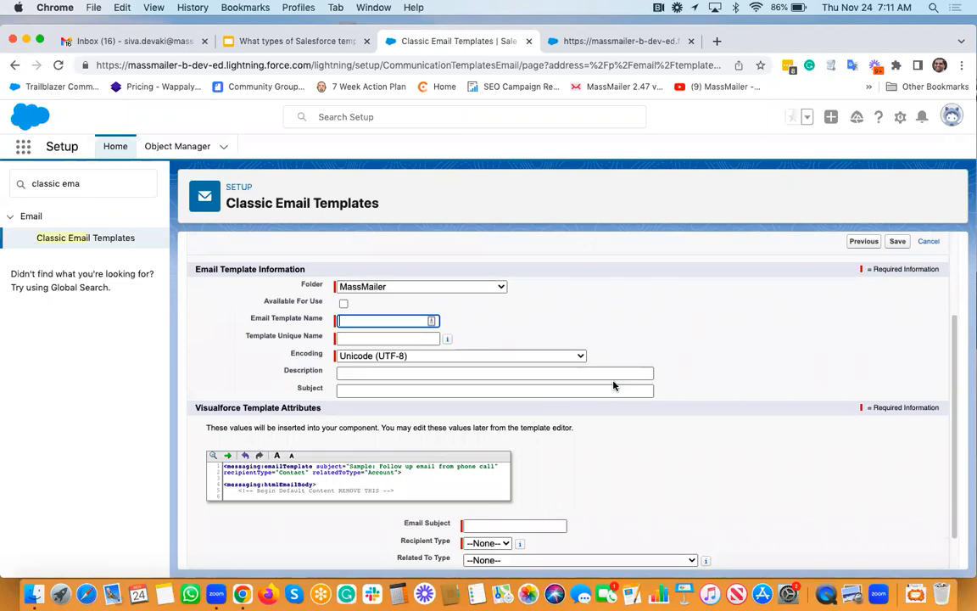
scroll(613, 386, "down", 1)
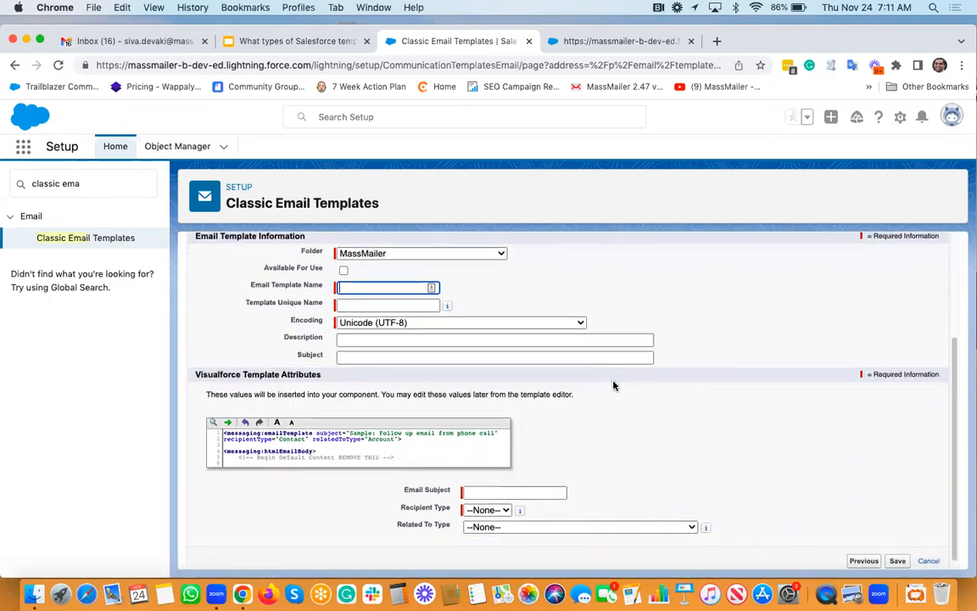
scroll(613, 386, "up", 1)
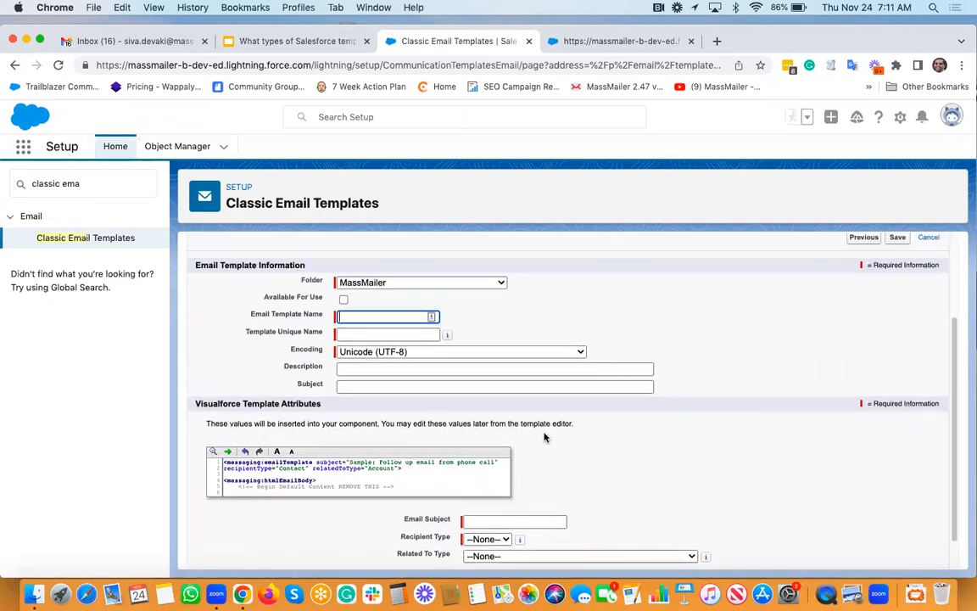
scroll(544, 437, "down", 1)
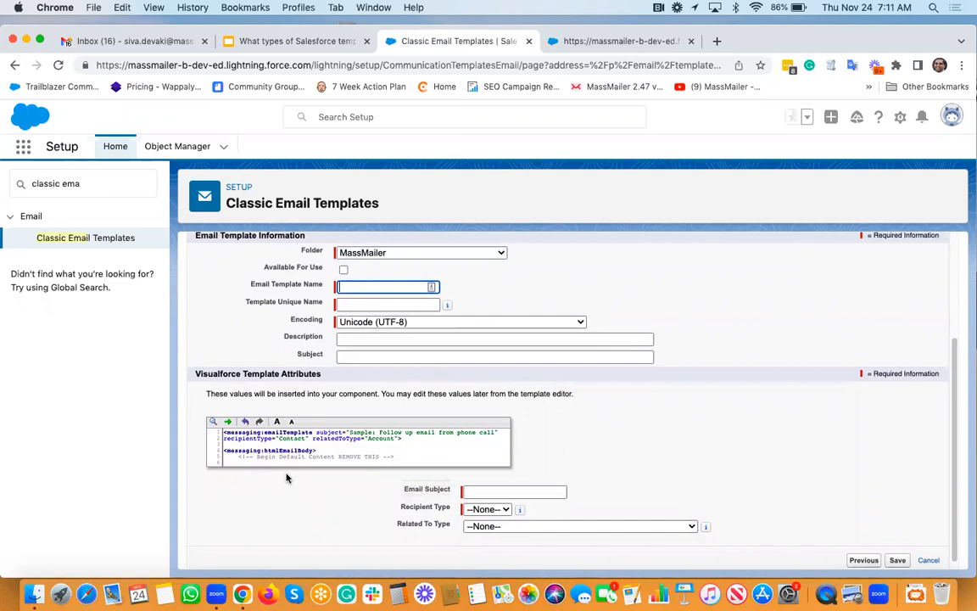
scroll(287, 477, "up", 1)
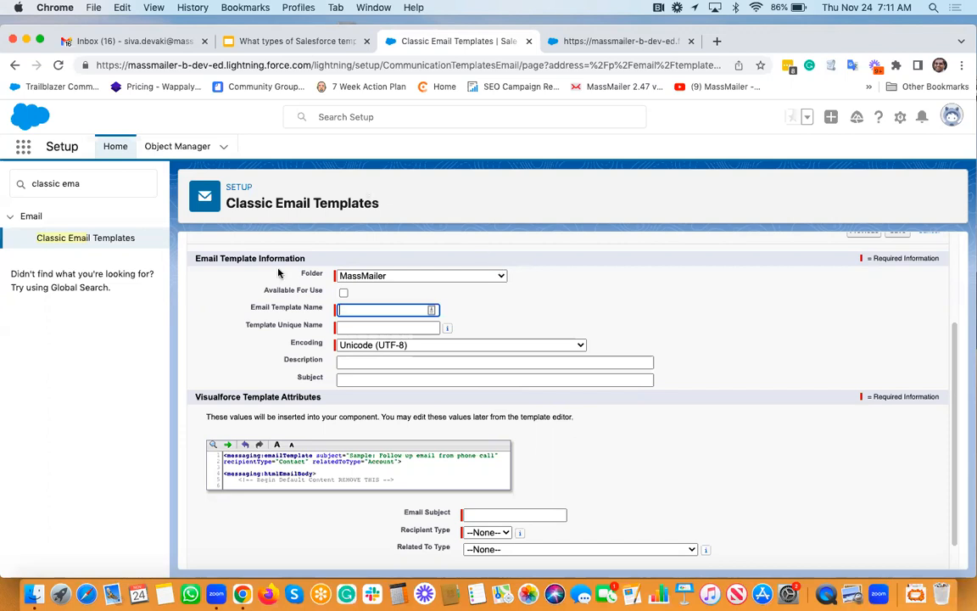
Step: Switch to the Google Slides presentation on Salesforce templates, present it full screen from the New Template slide, and advance to the contact slide
left_click(293, 41)
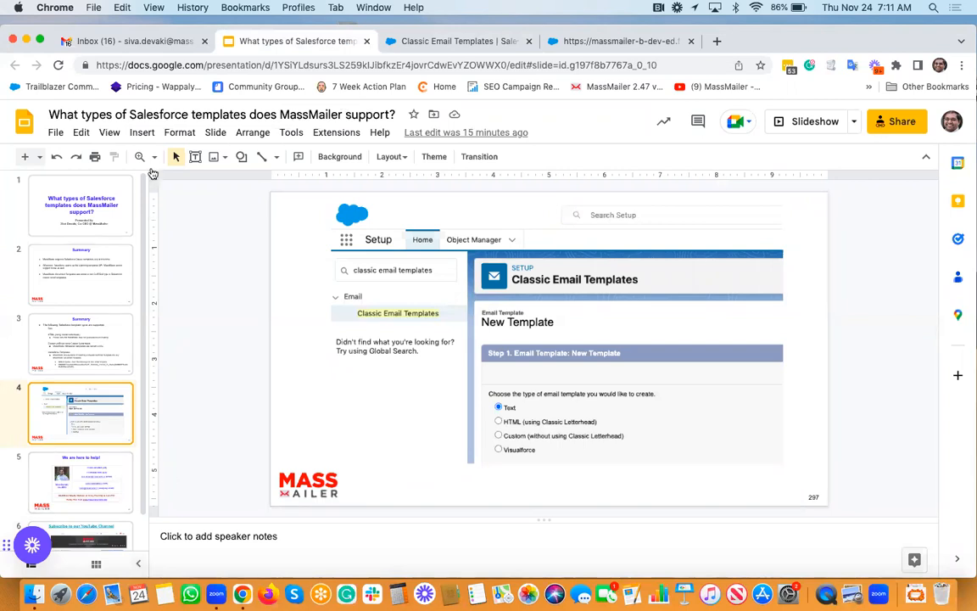
left_click(109, 133)
left_click(139, 158)
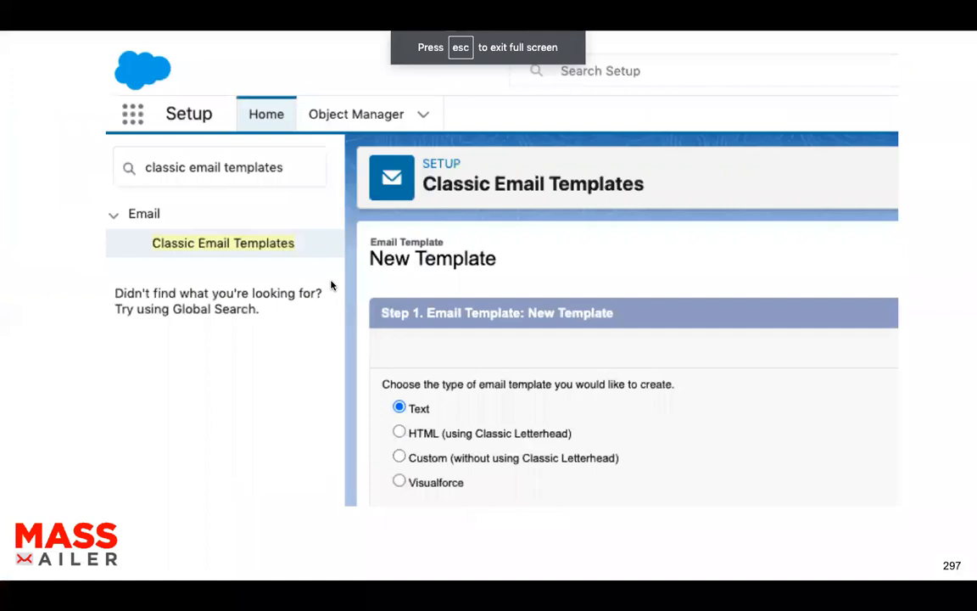
left_click(332, 285)
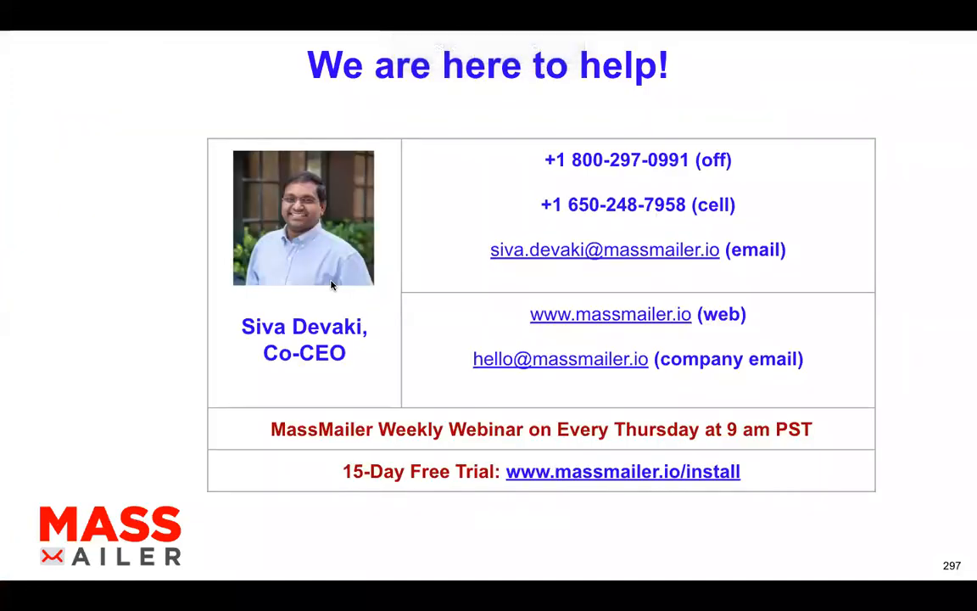